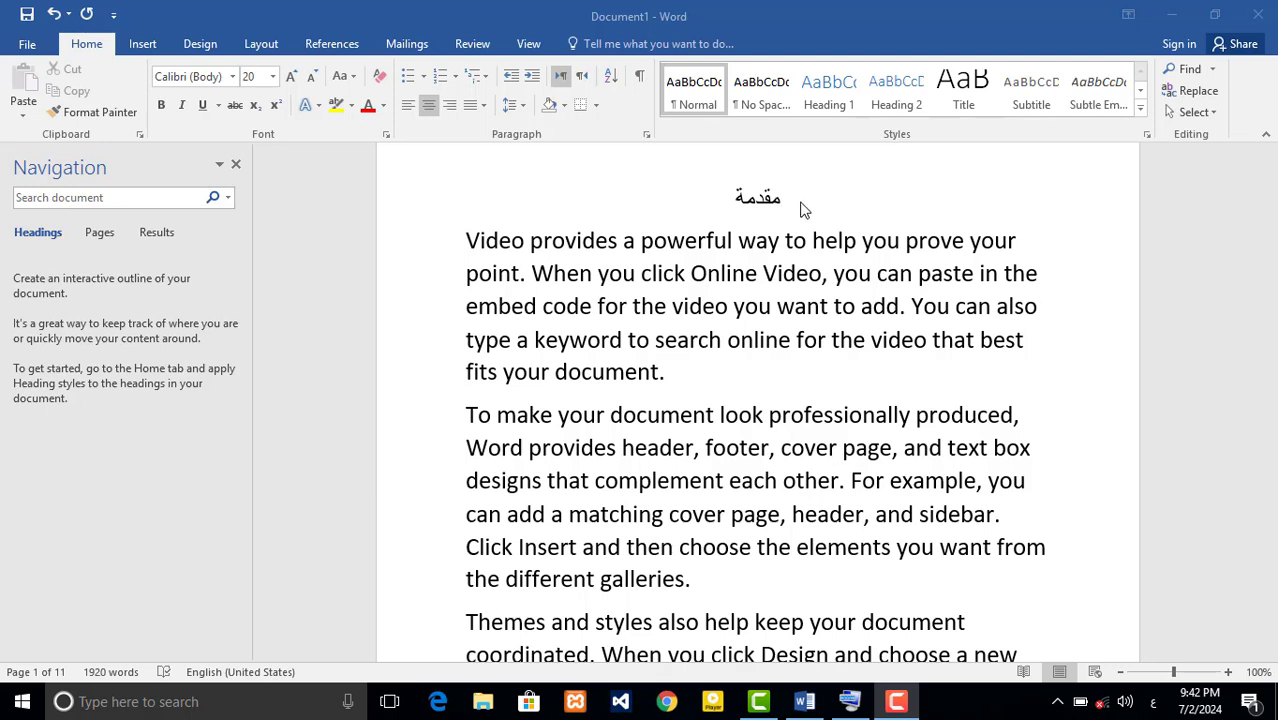
- Select the title مقدمة, enlarge it to 80 pt and underline it
mouse_move(716, 199)
mouse_down()
mouse_move(752, 199)
mouse_move(731, 224)
mouse_up()
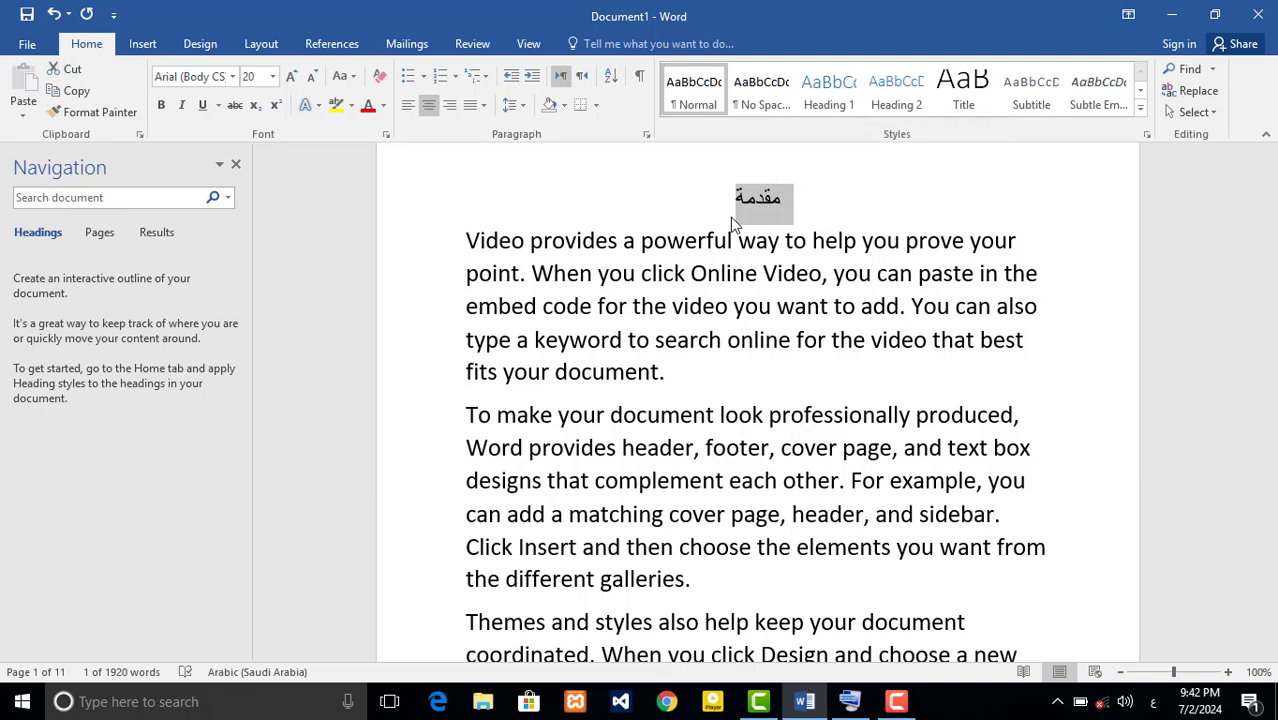
key(ctrl+shift+period)
key(ctrl+shift+period)
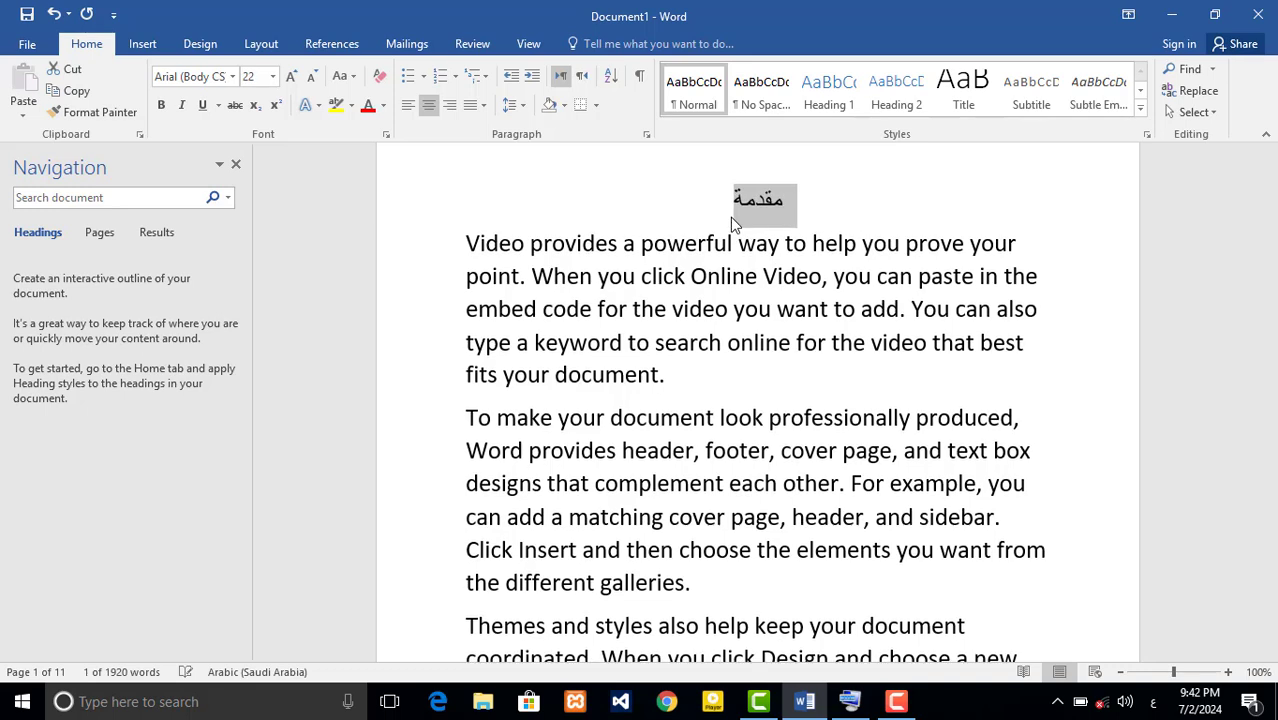
key(ctrl+shift+period)
key(ctrl+shift+period)
key(ctrl+shift+period)
key(ctrl+shift+period)
key(ctrl+shift+period)
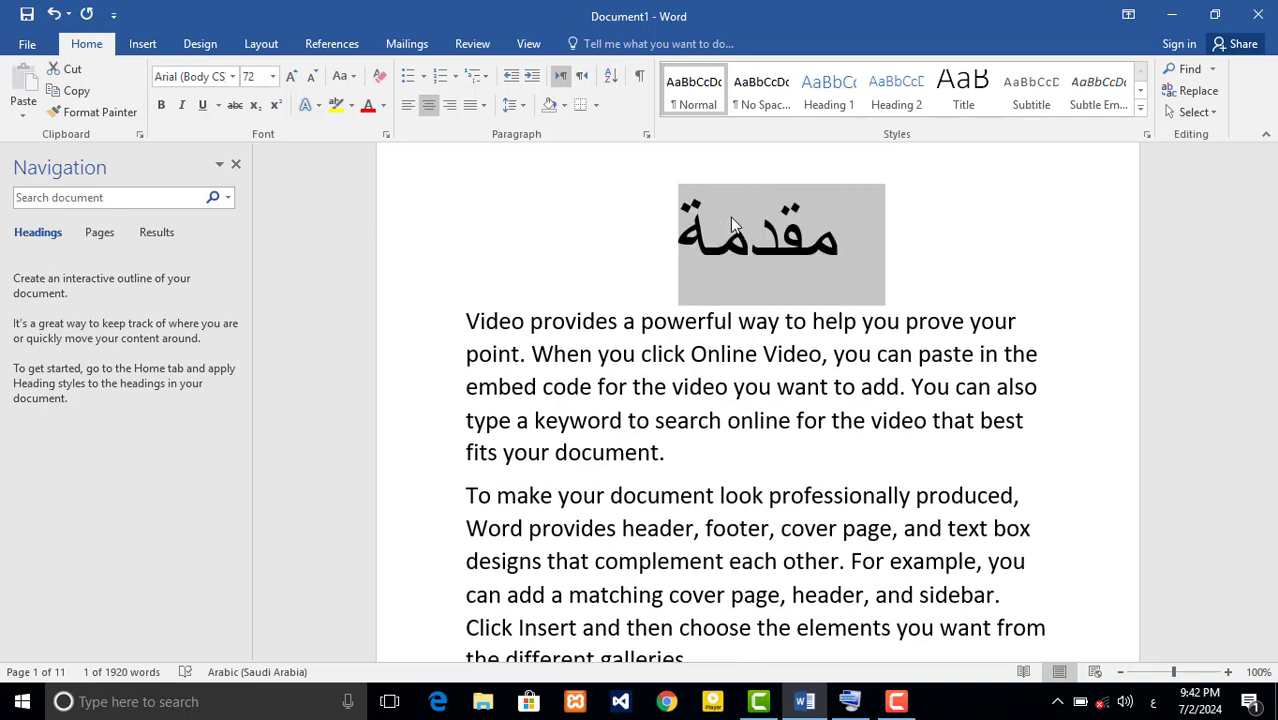
key(ctrl+u)
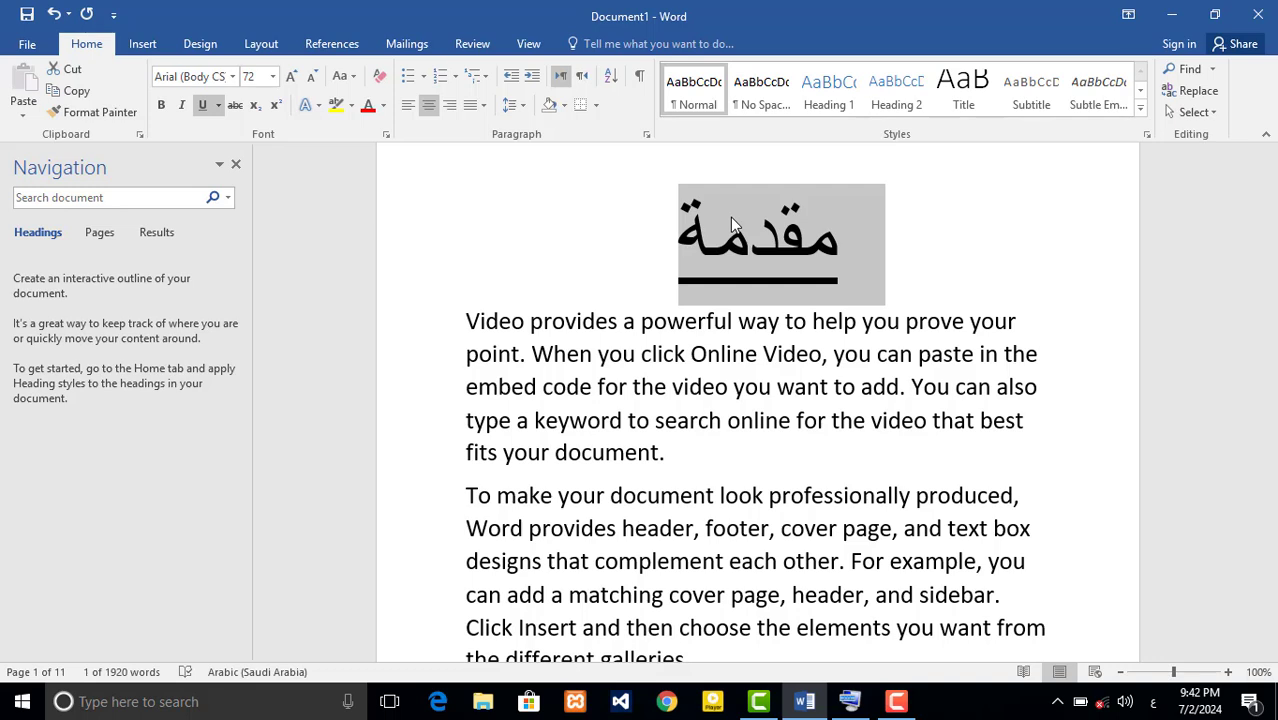
key(ctrl+shift+period)
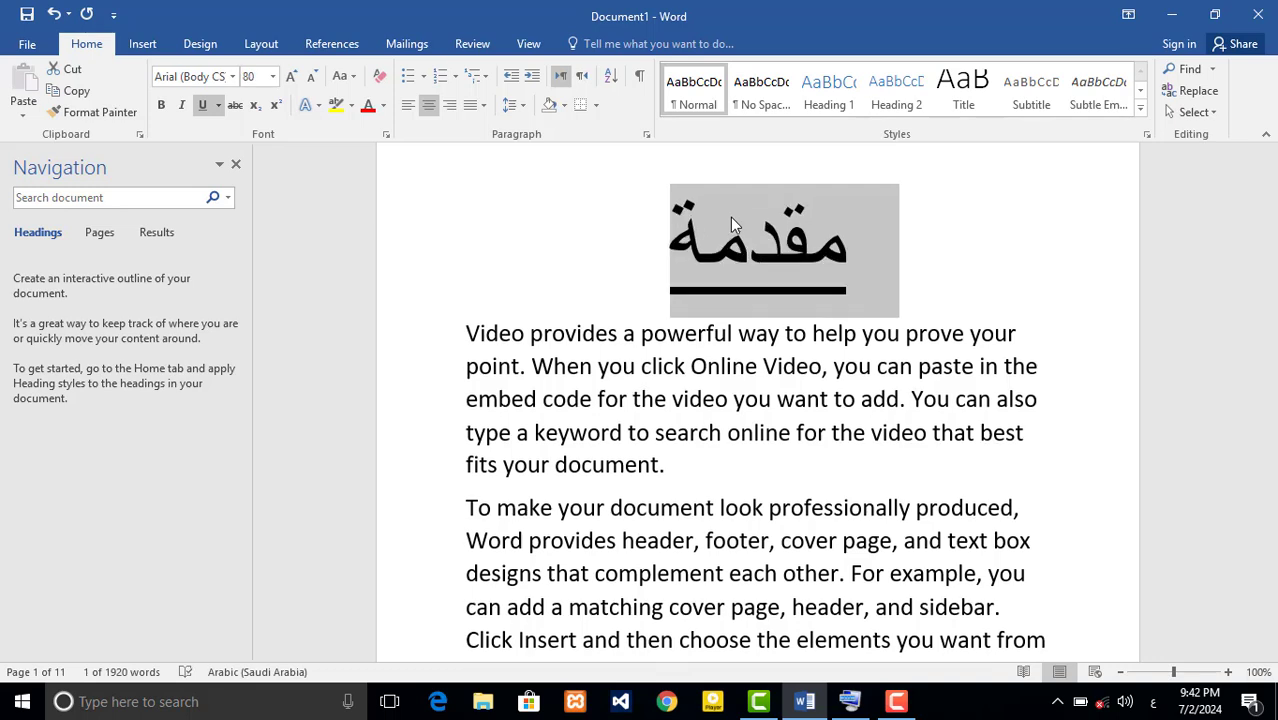
click(647, 231)
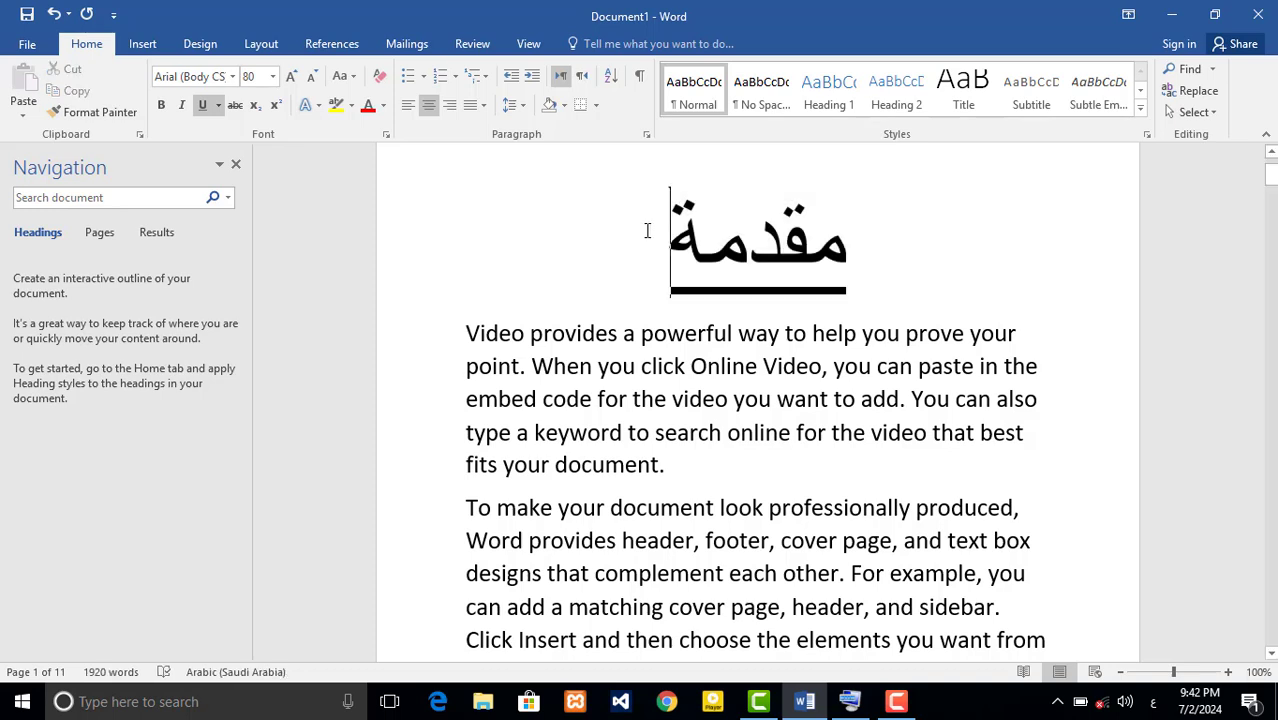
drag(647, 231, 835, 232)
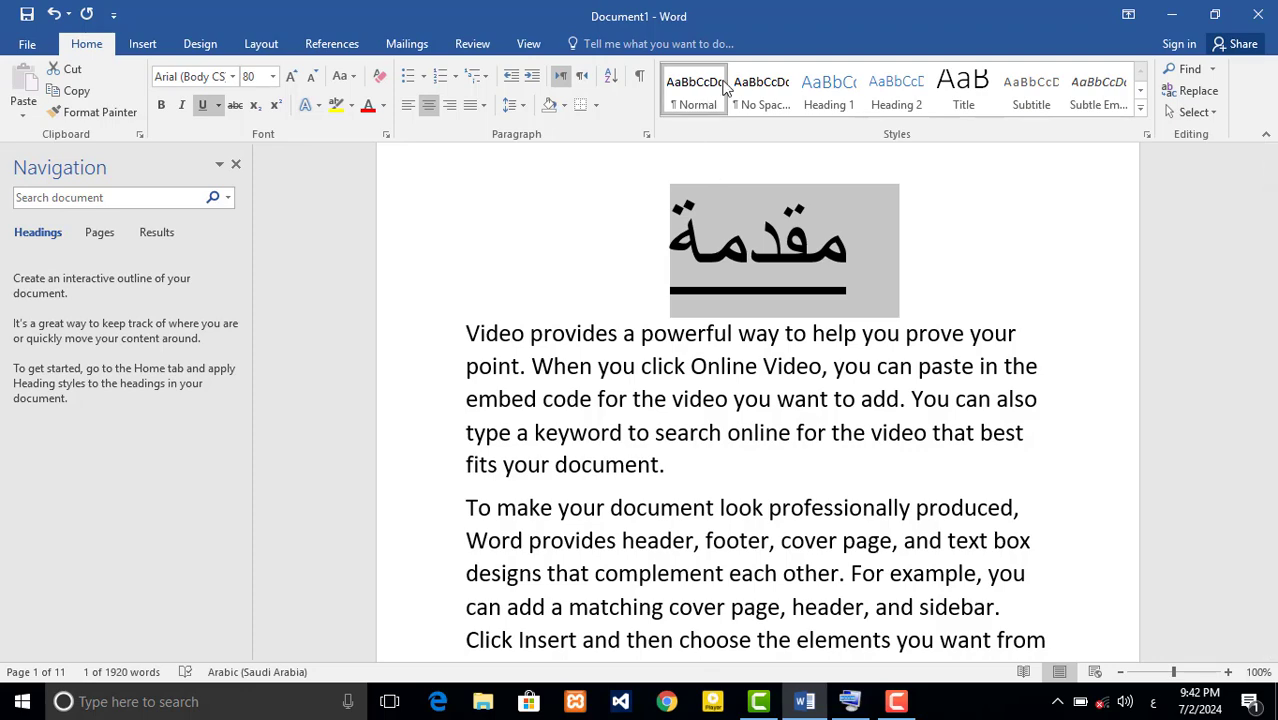
click(753, 88)
click(690, 93)
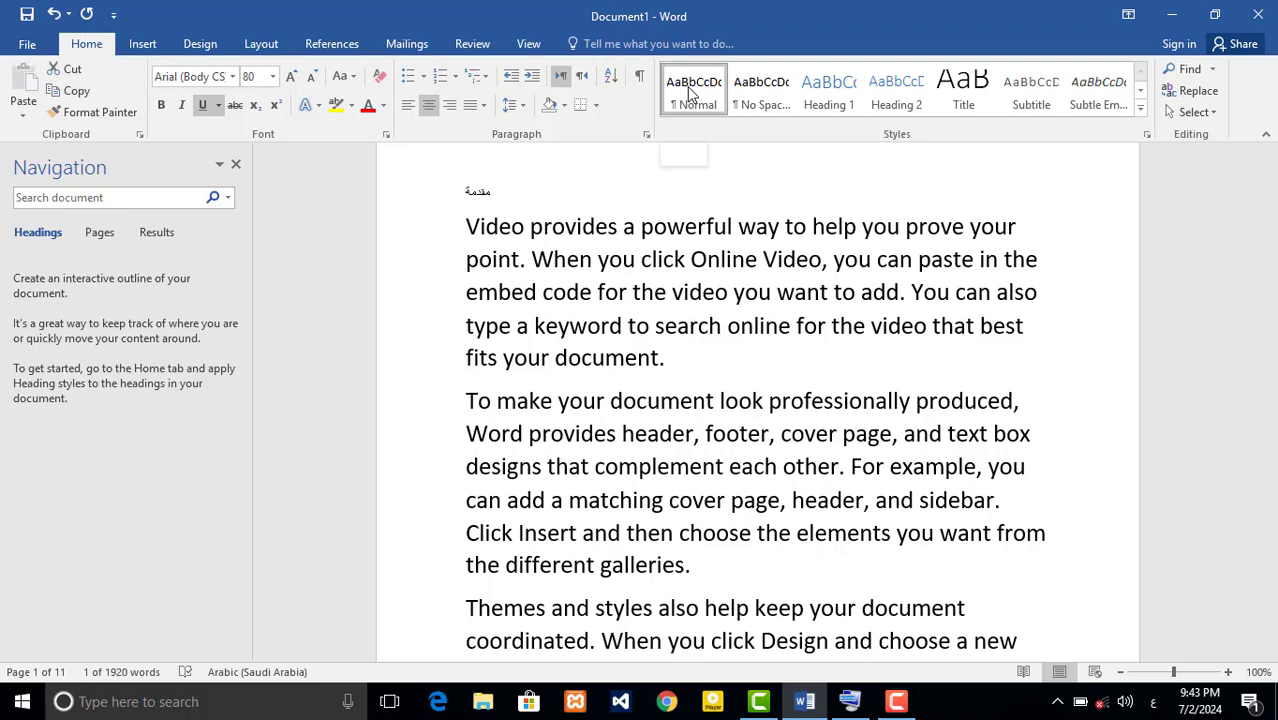
click(750, 93)
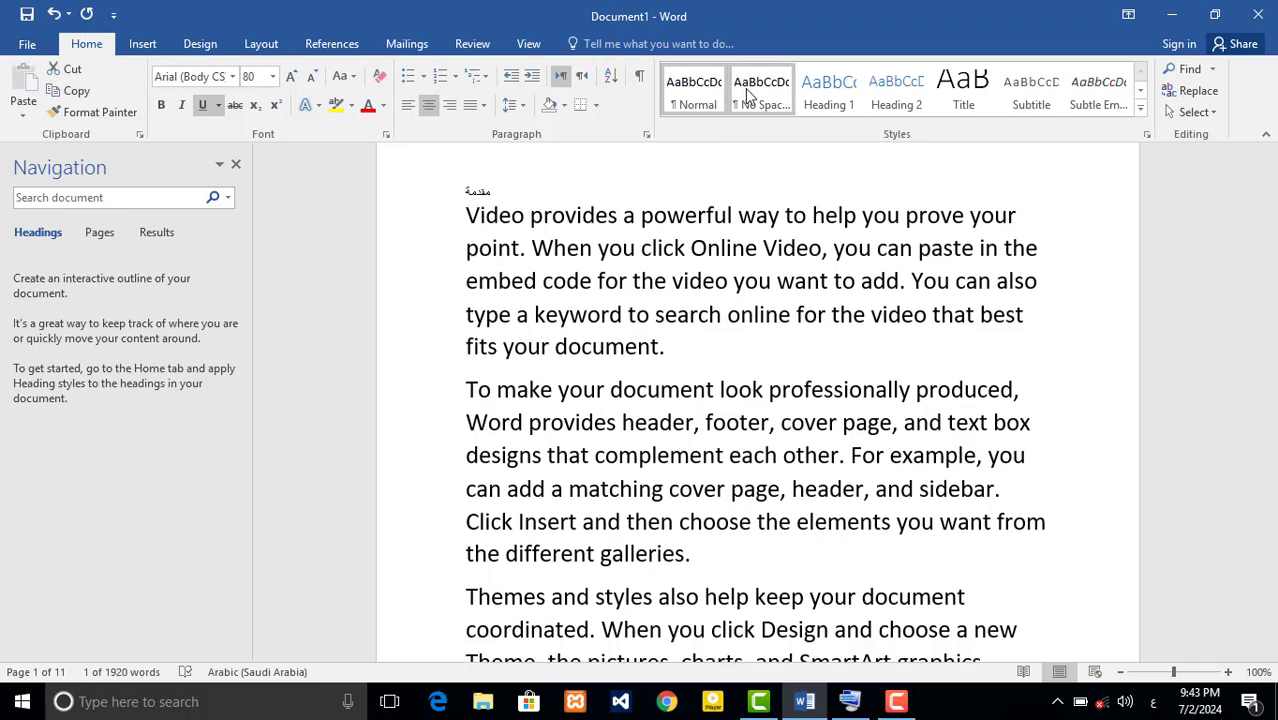
key(ctrl+z)
key(ctrl+z)
key(ctrl+z)
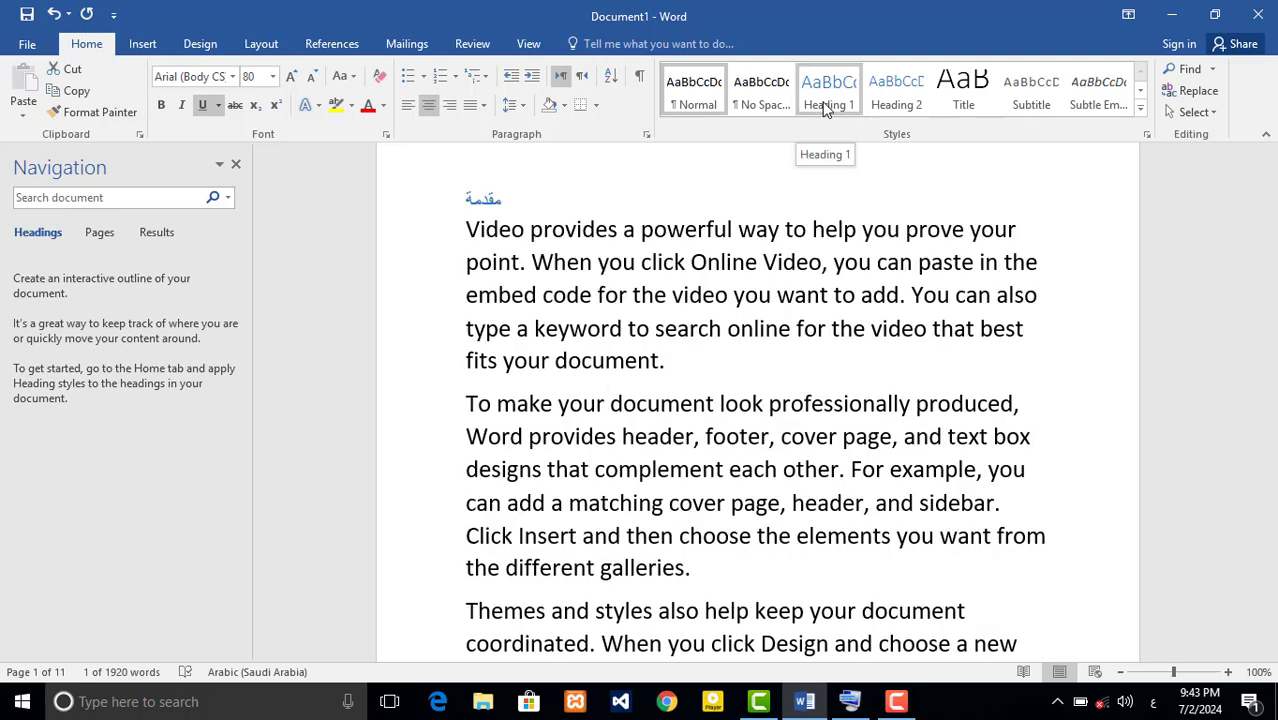
- Update Heading 1 to match the 80 pt underlined مقدمة title
right_click(826, 110)
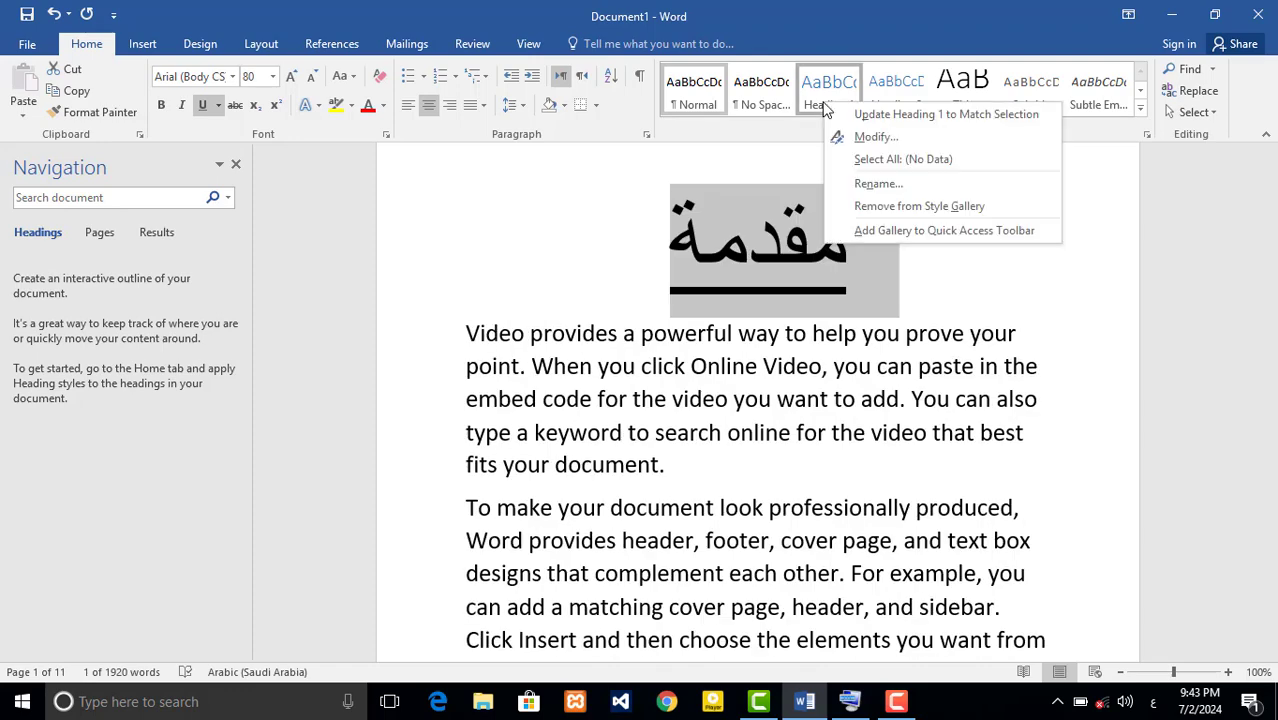
click(791, 165)
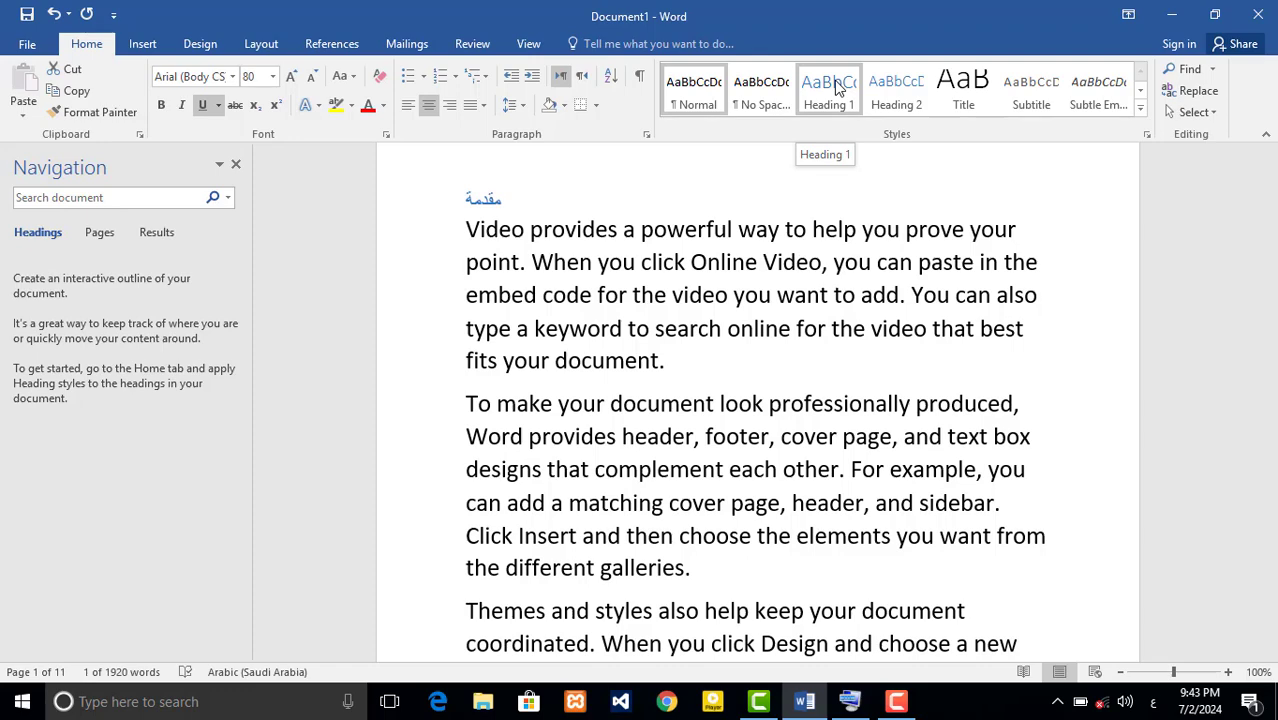
right_click(837, 87)
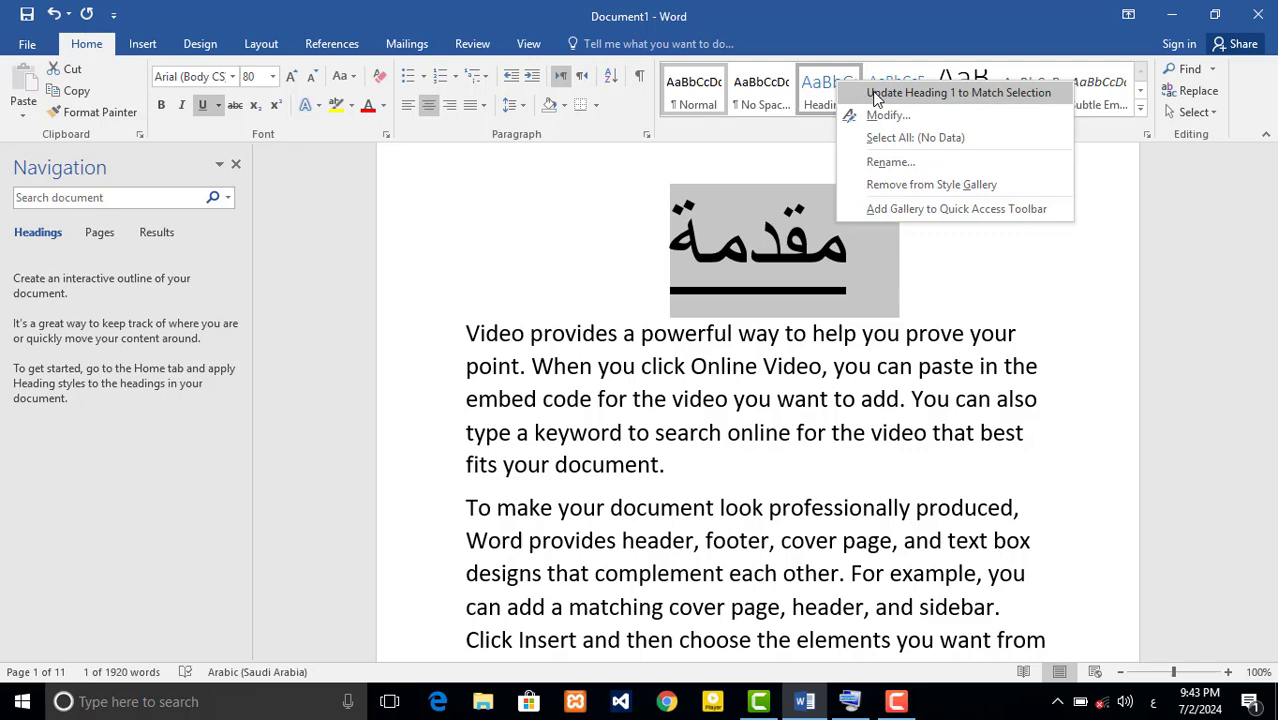
click(876, 93)
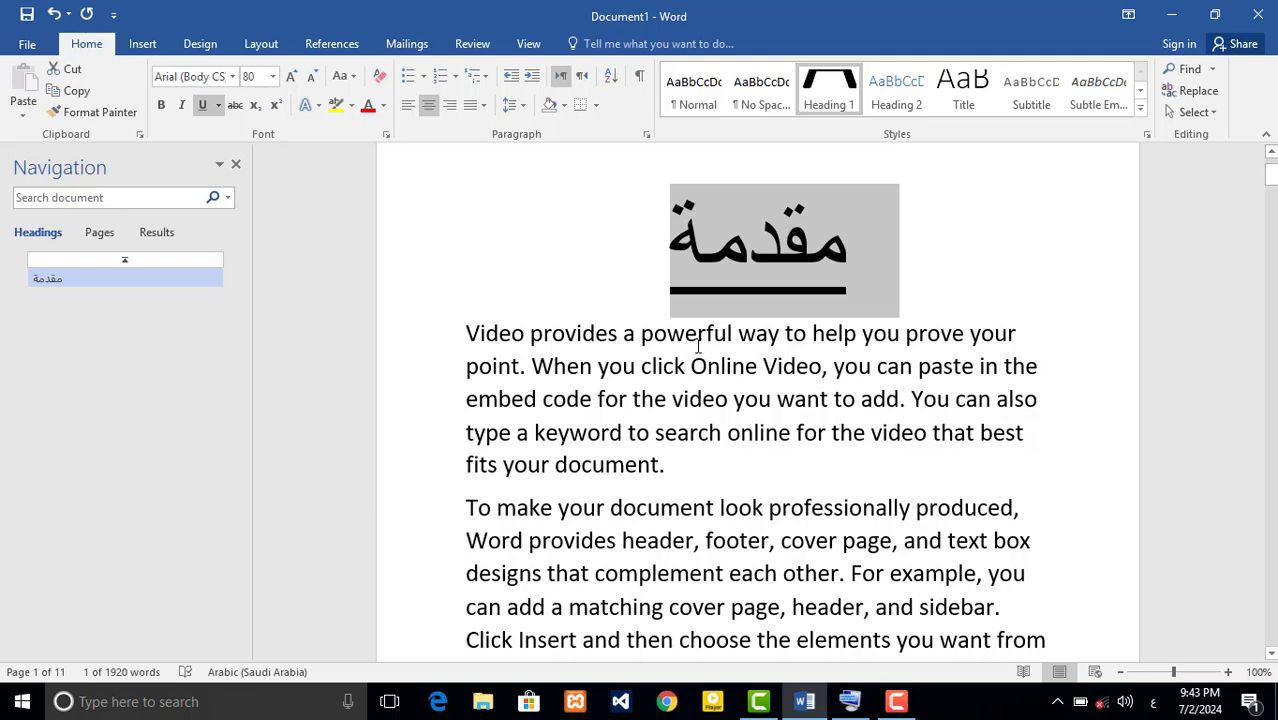
click(713, 342)
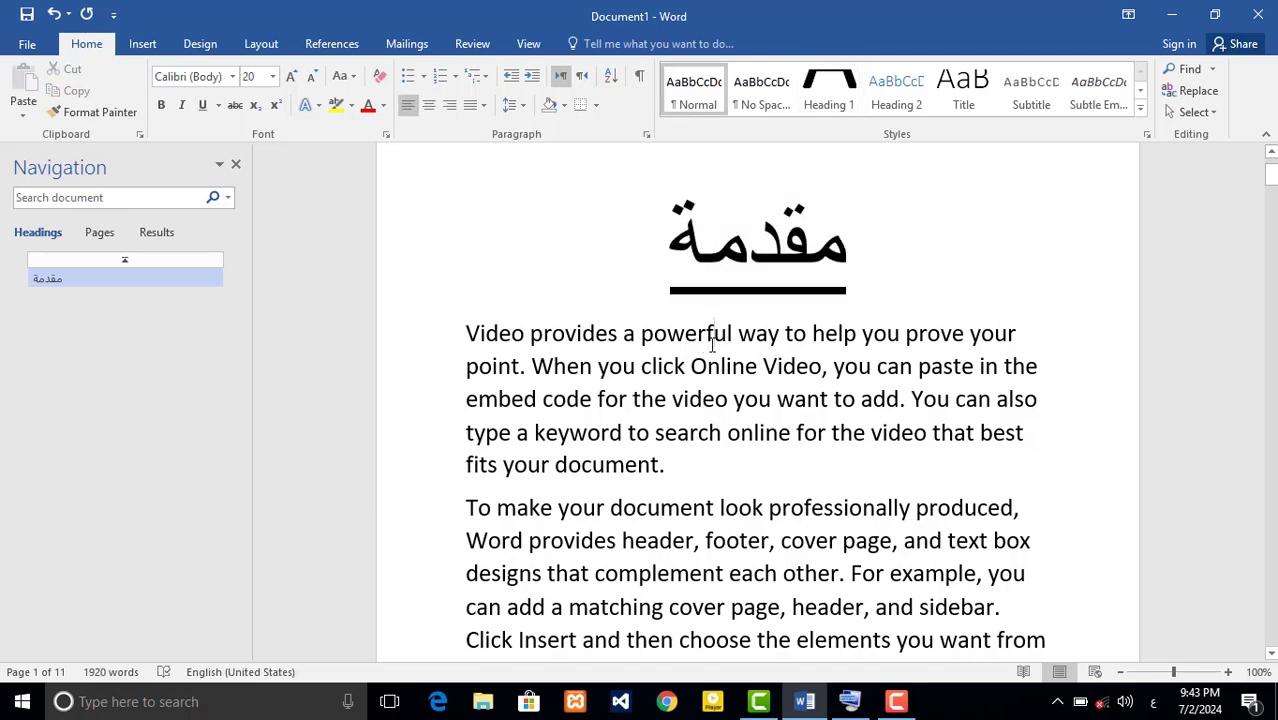
- Move down to the title باب الأول, select all of it and apply Heading 1
key(Down)
key(Down)
key(Down)
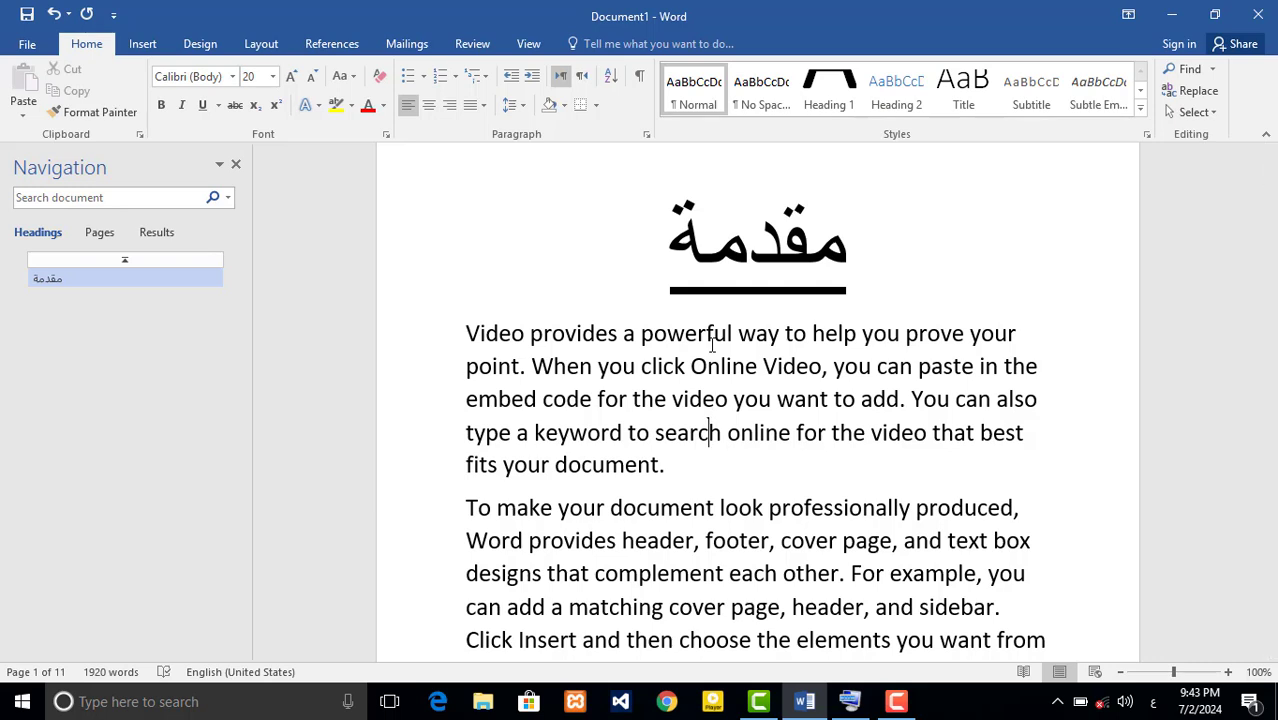
key(Down)
key(Down)
key(Down)
key(Down)
key(Down)
key(Down)
key(Down)
key(Down)
key(Down)
key(Down)
key(Down)
key(Down)
key(Down)
key(Down)
key(Down)
key(Down)
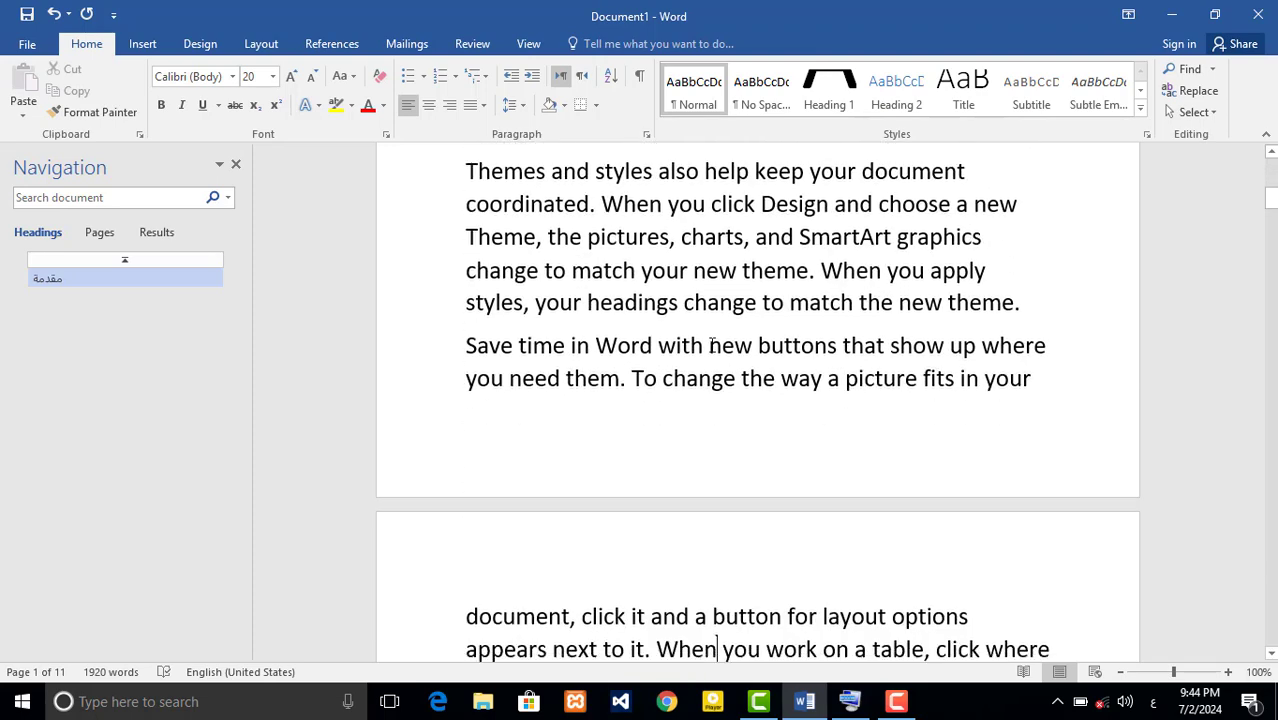
key(Down)
key(Down)
key(Down)
key(Down)
key(Down)
key(Down)
key(Down)
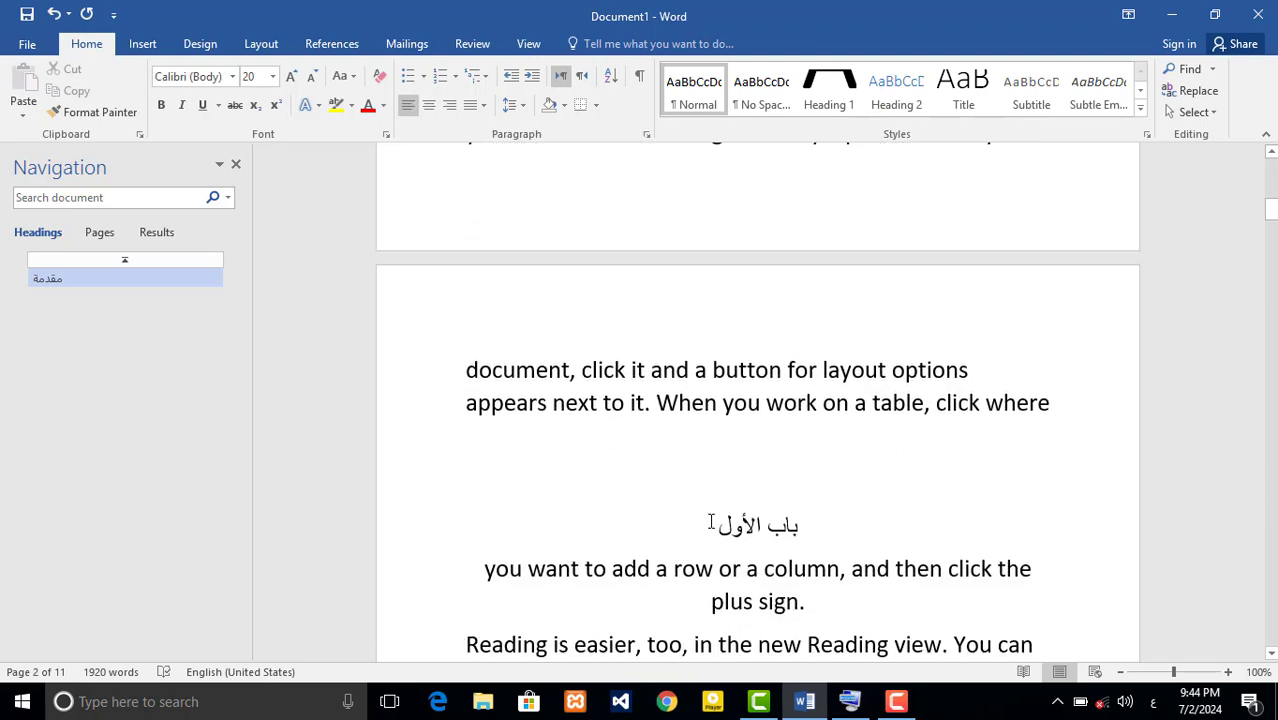
click(707, 531)
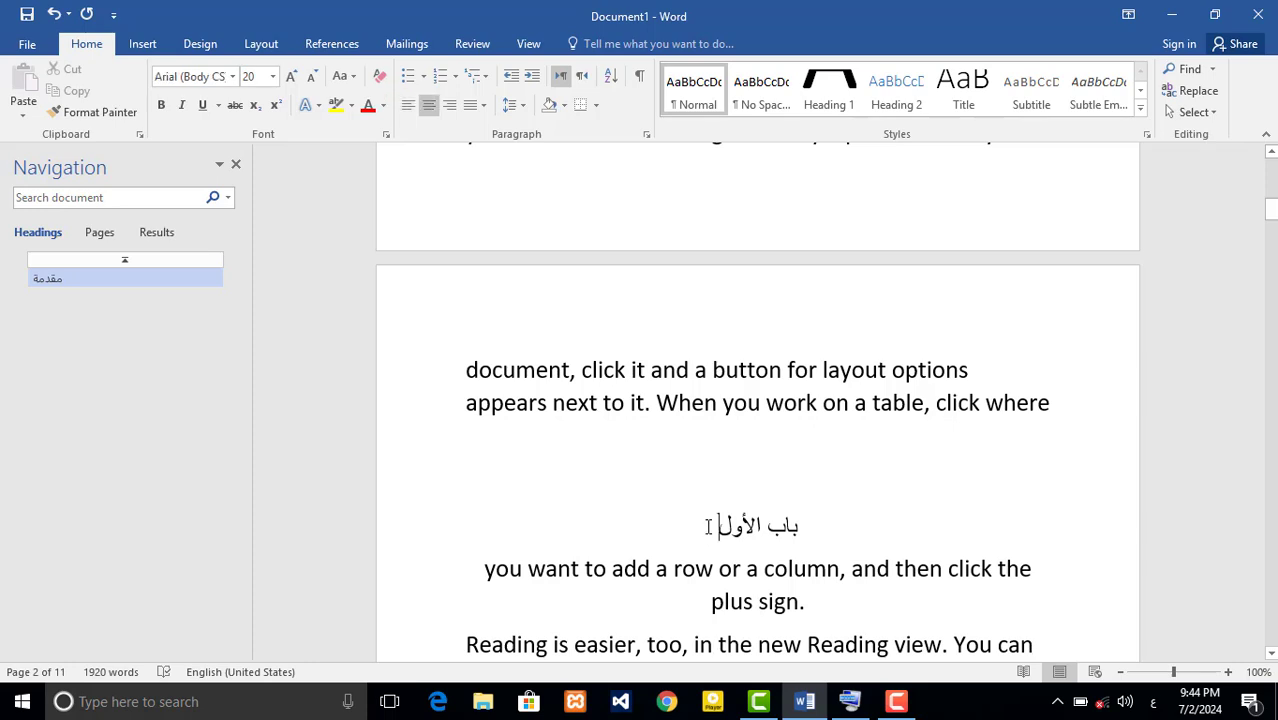
drag(707, 531, 806, 530)
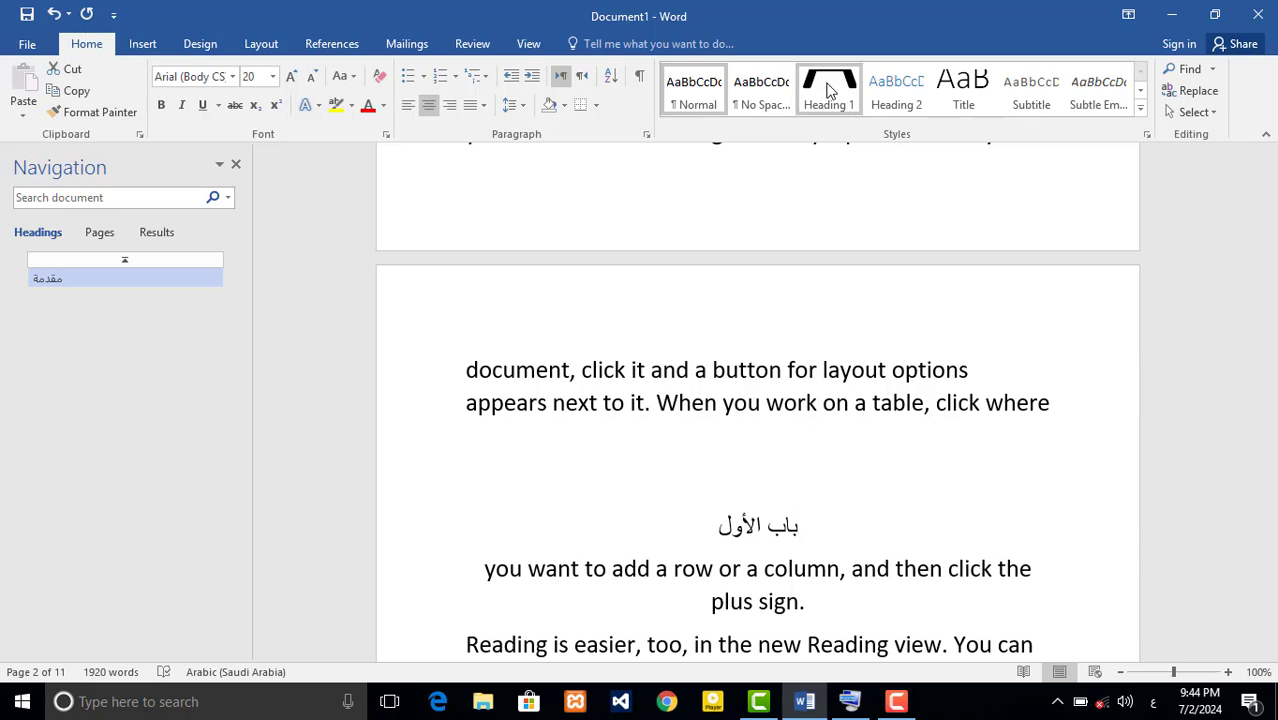
click(828, 90)
click(828, 90)
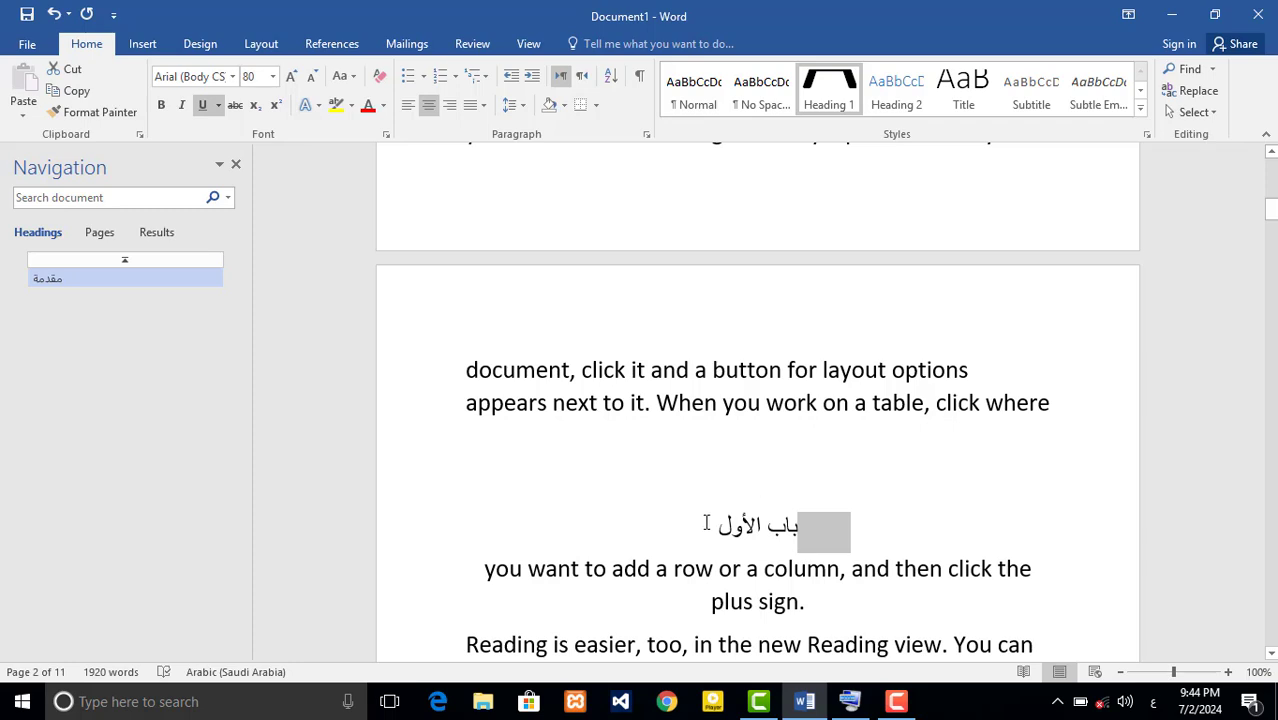
drag(706, 523, 787, 525)
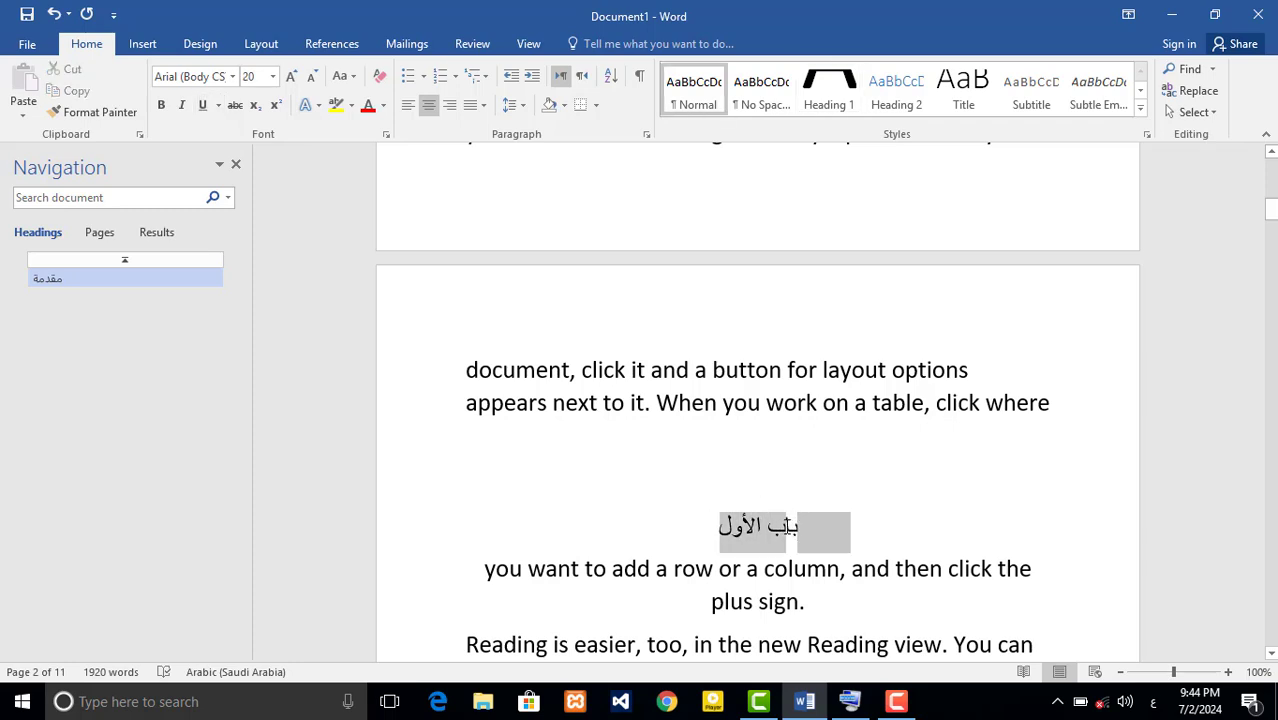
drag(790, 525, 798, 525)
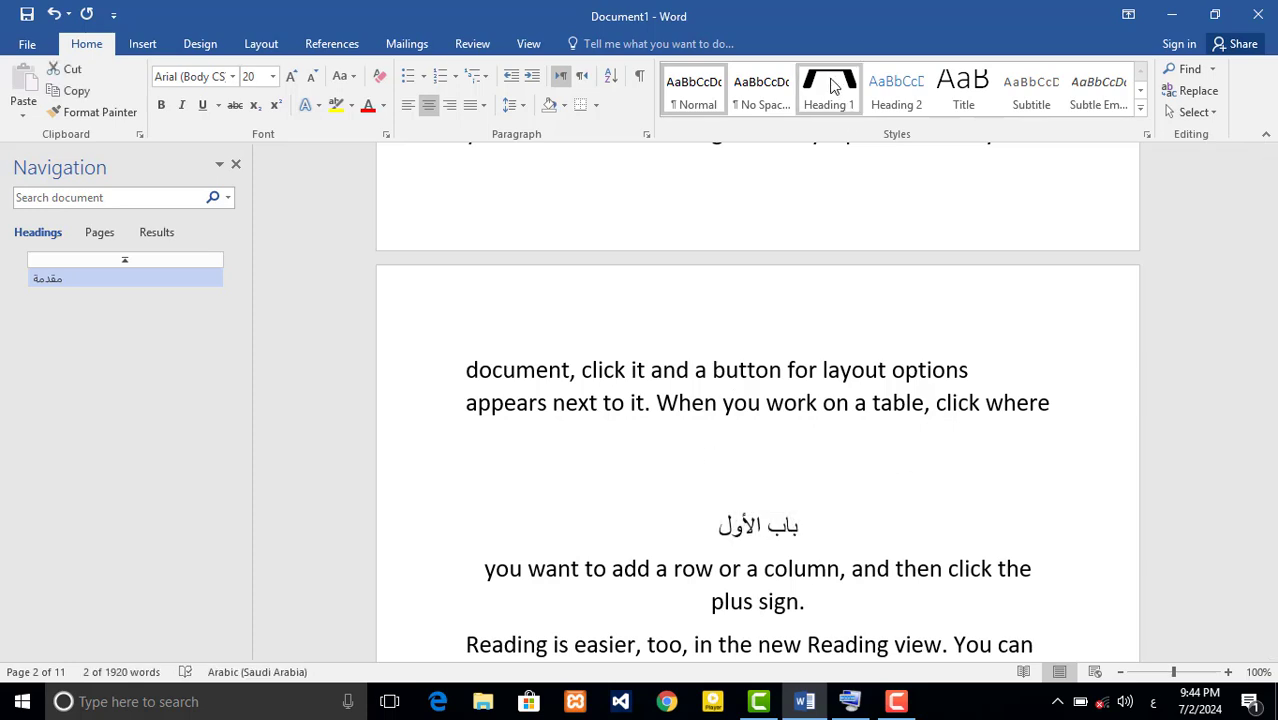
click(831, 86)
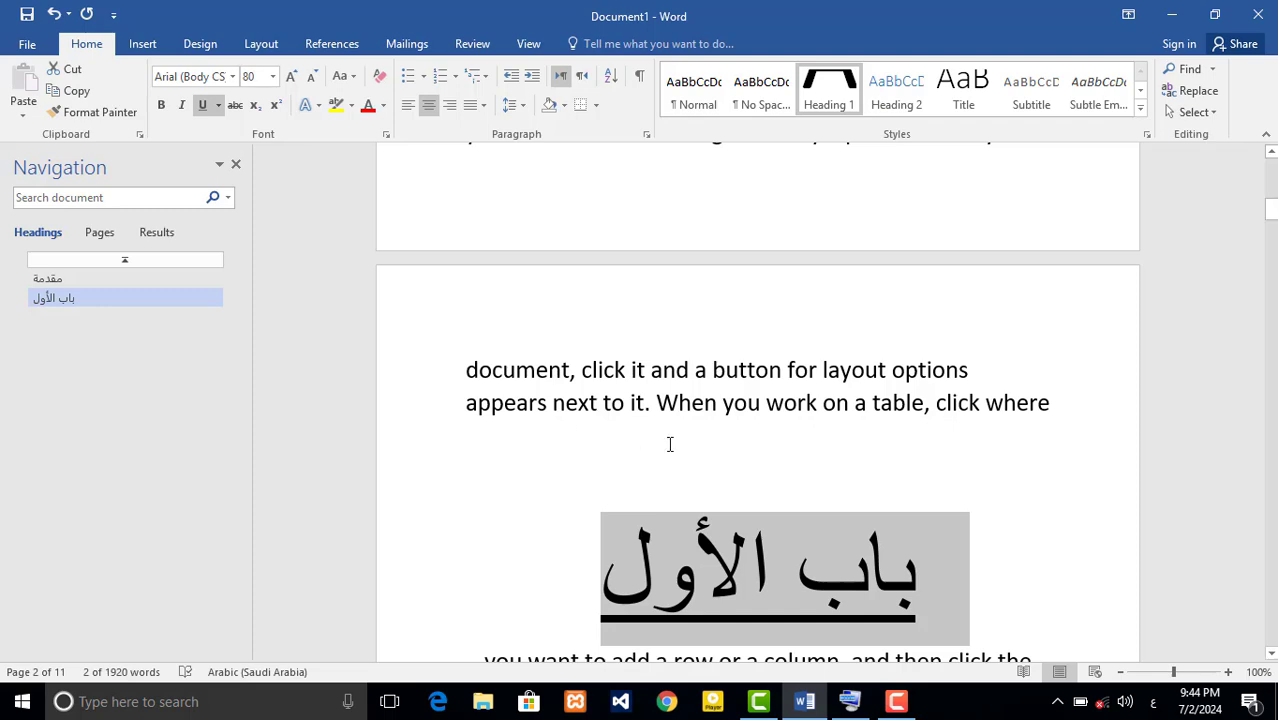
click(652, 374)
- Move down to the title باب الثاني, select it and apply Heading 1
key(Down)
key(Down)
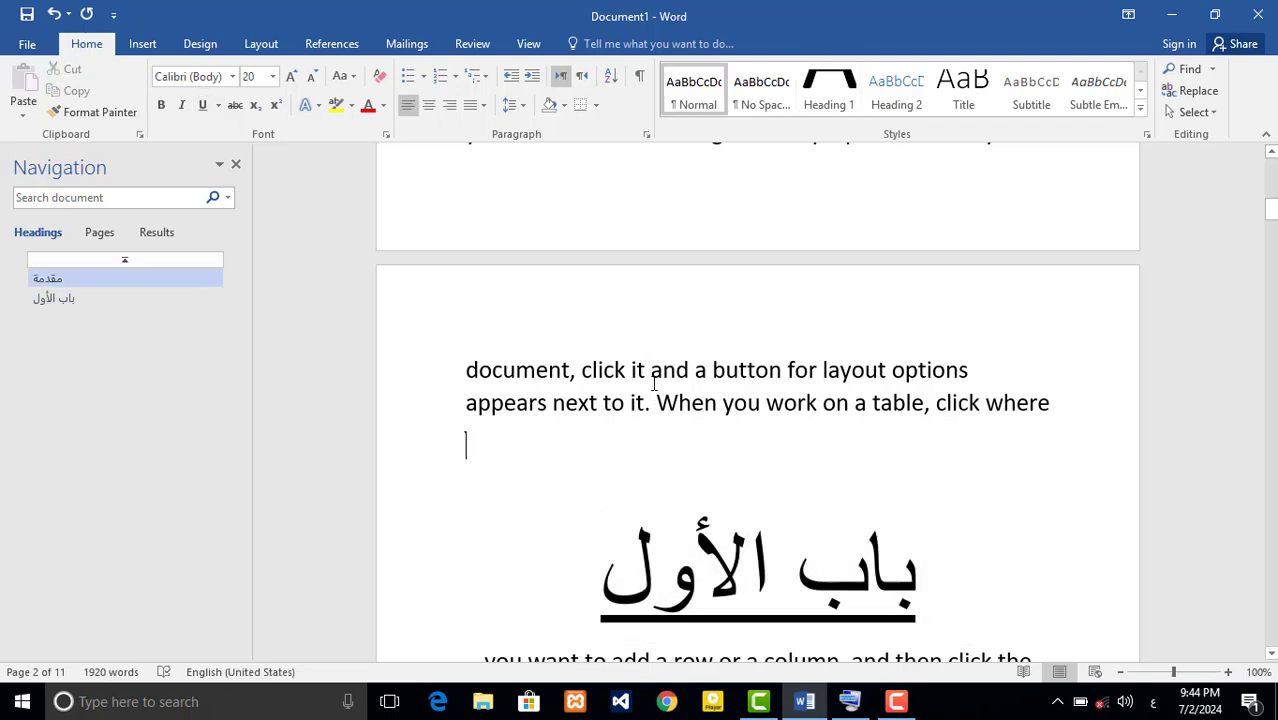
key(Down)
key(Down)
key(Down)
key(Down)
key(Down)
key(Down)
key(Down)
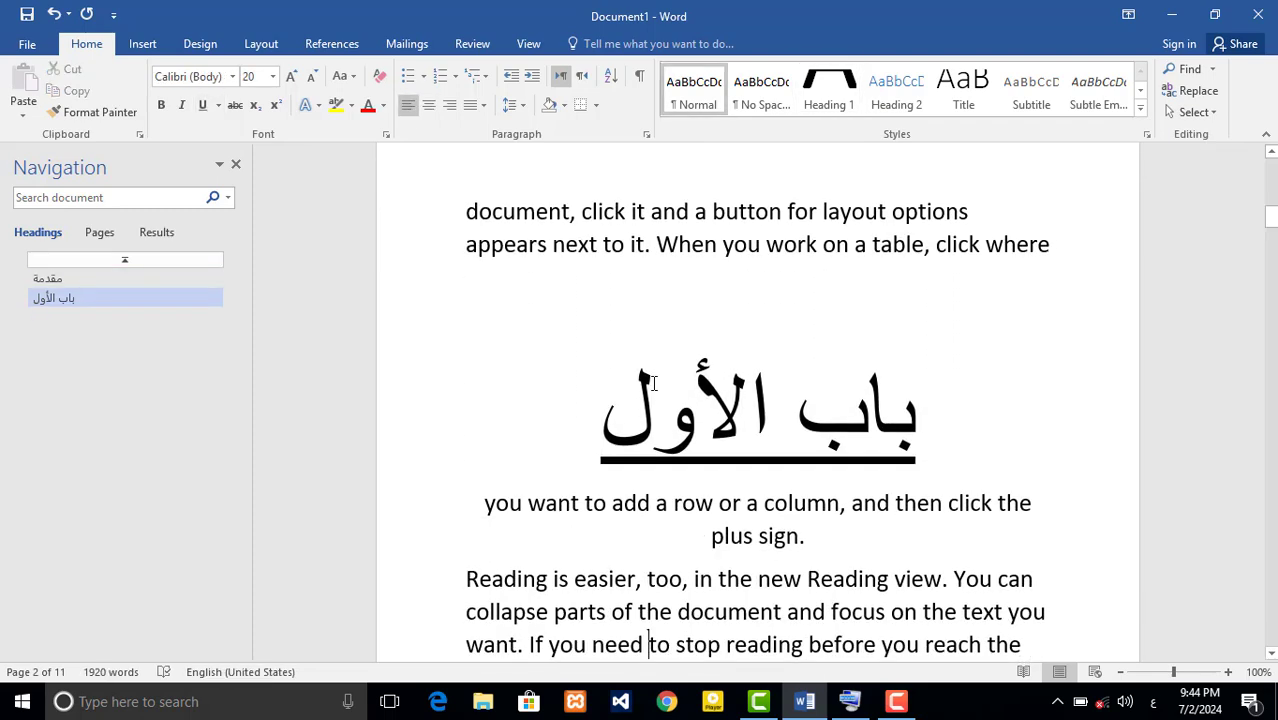
key(Down)
key(Down)
key(Down)
key(Down)
key(Down)
key(Down)
key(Down)
key(Down)
key(Down)
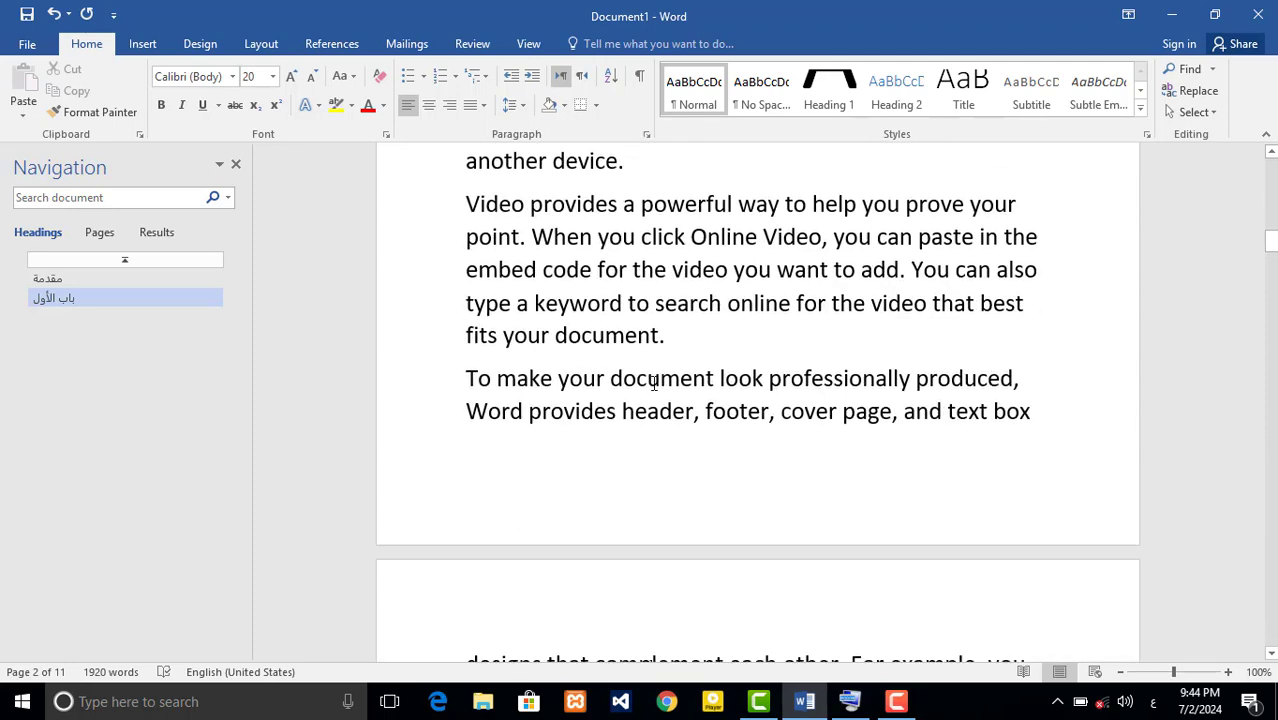
key(Down)
key(Down)
key(Down)
key(Down)
key(Down)
key(Down)
key(Down)
key(Down)
key(Down)
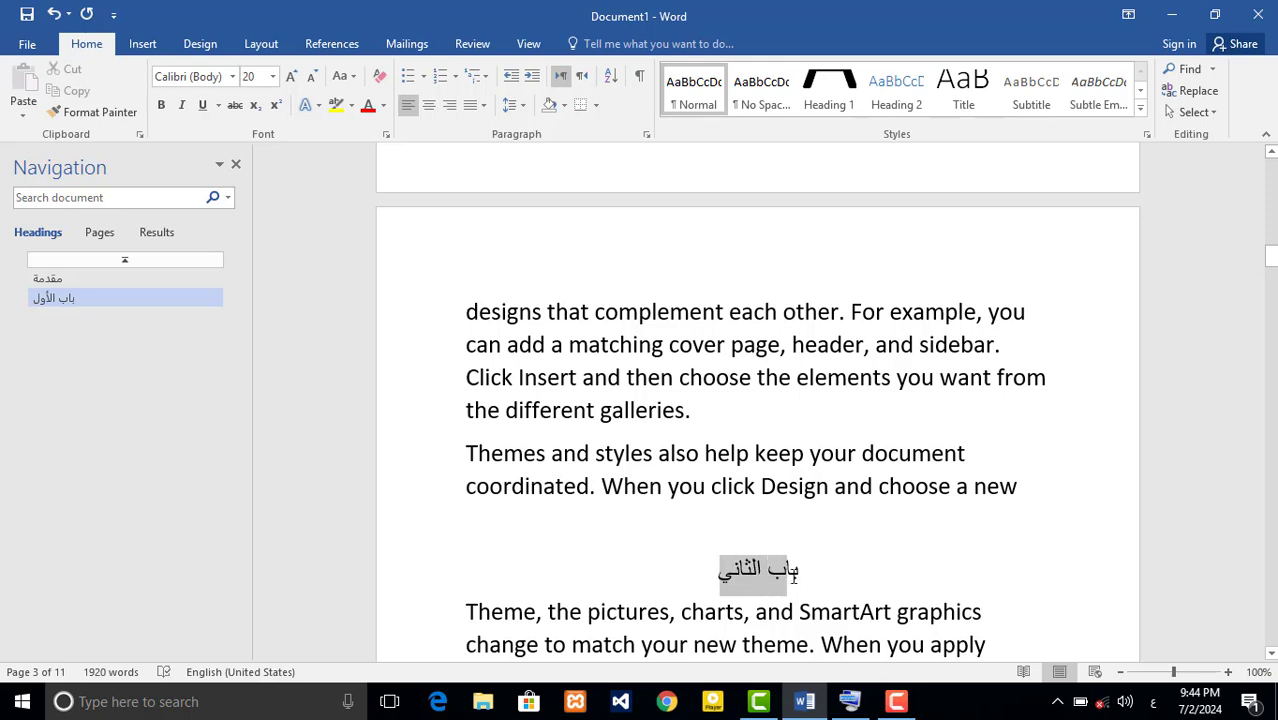
drag(716, 576, 798, 568)
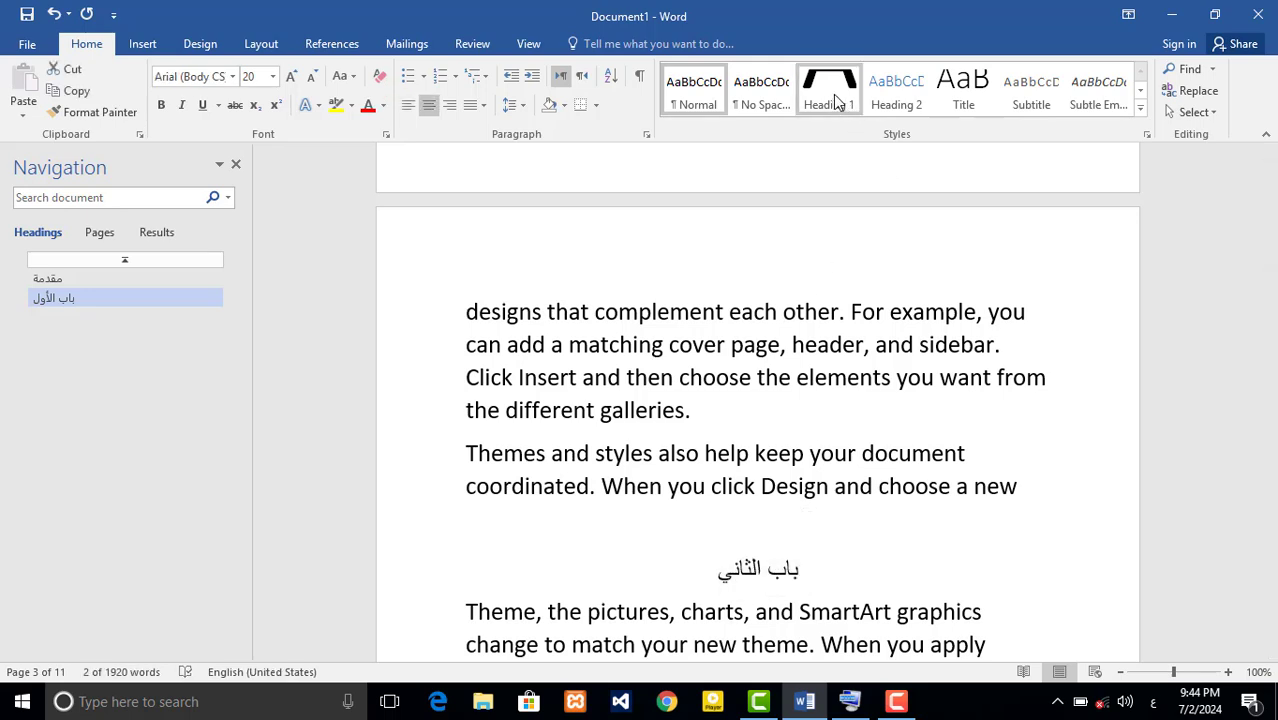
click(836, 100)
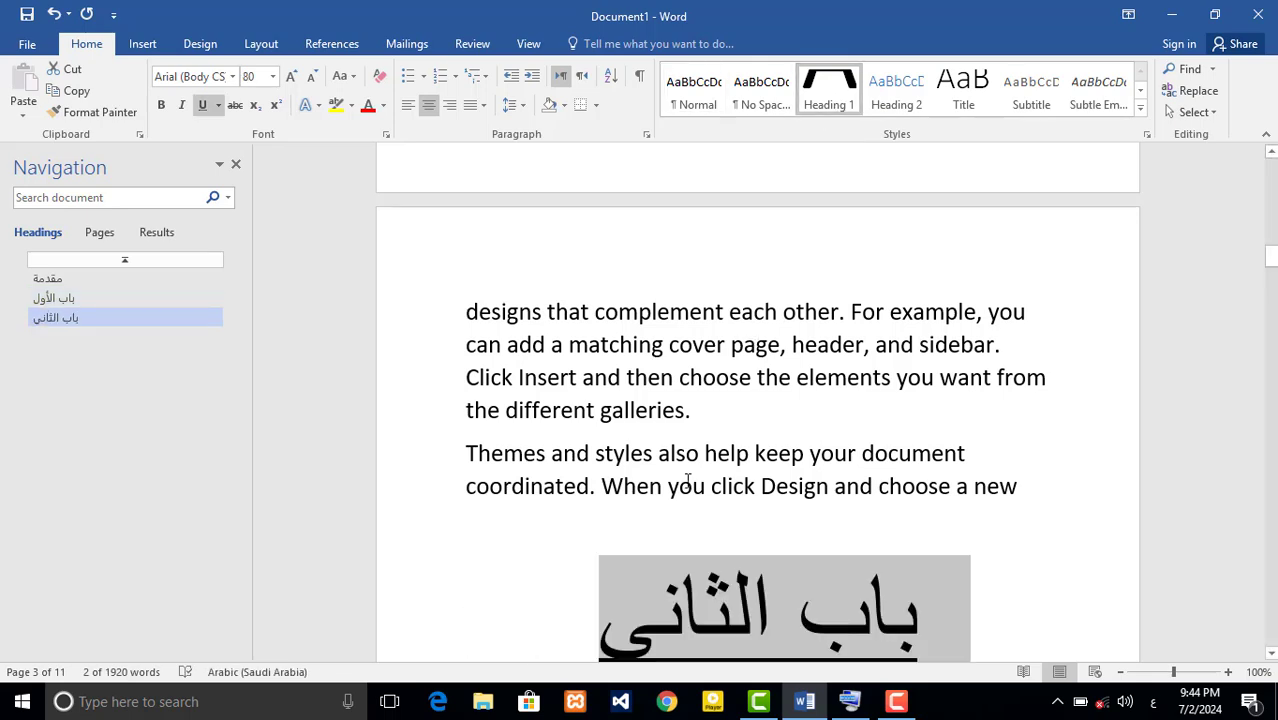